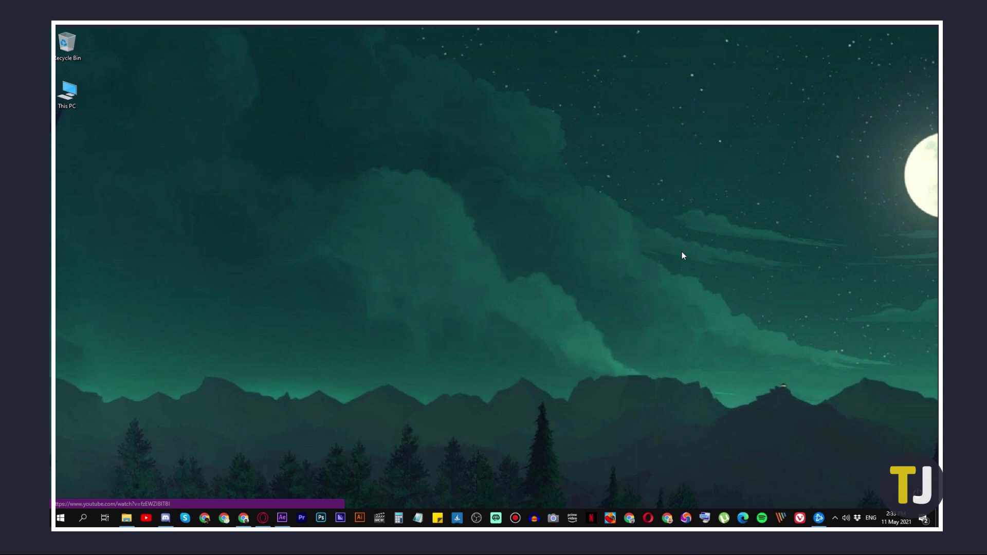
Launch DiskPart from Start search with administrator rights.
key("super")
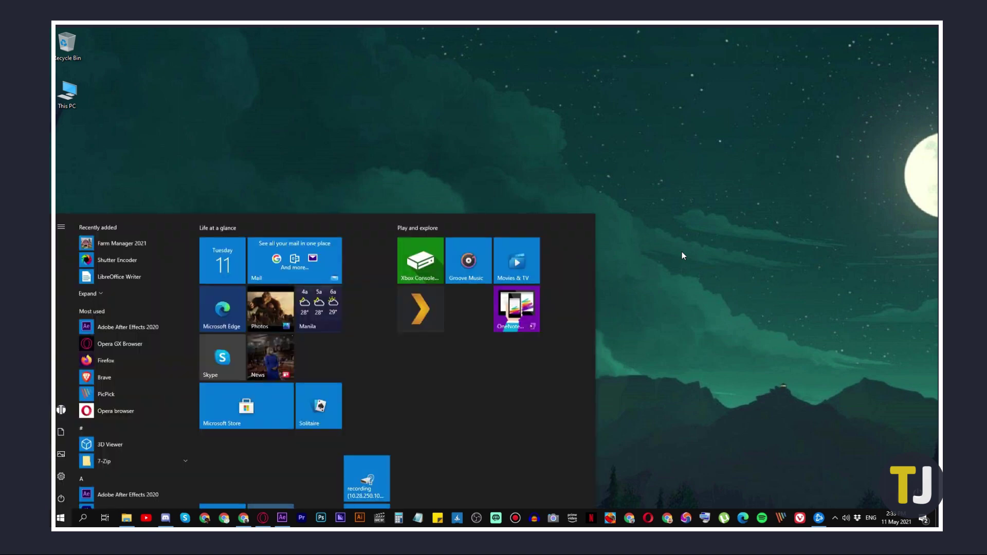
type("diskpart")
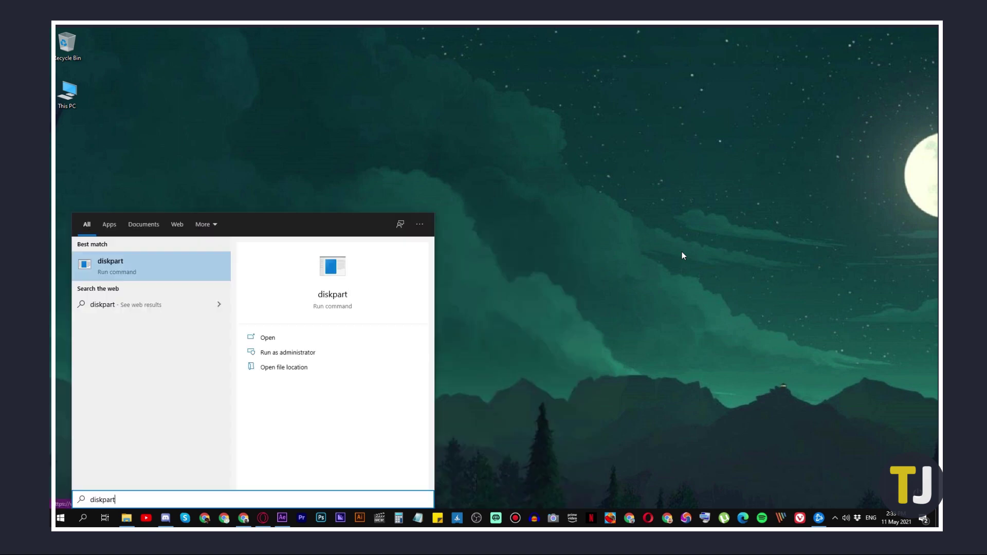
left_click(353, 353)
left_click(617, 180)
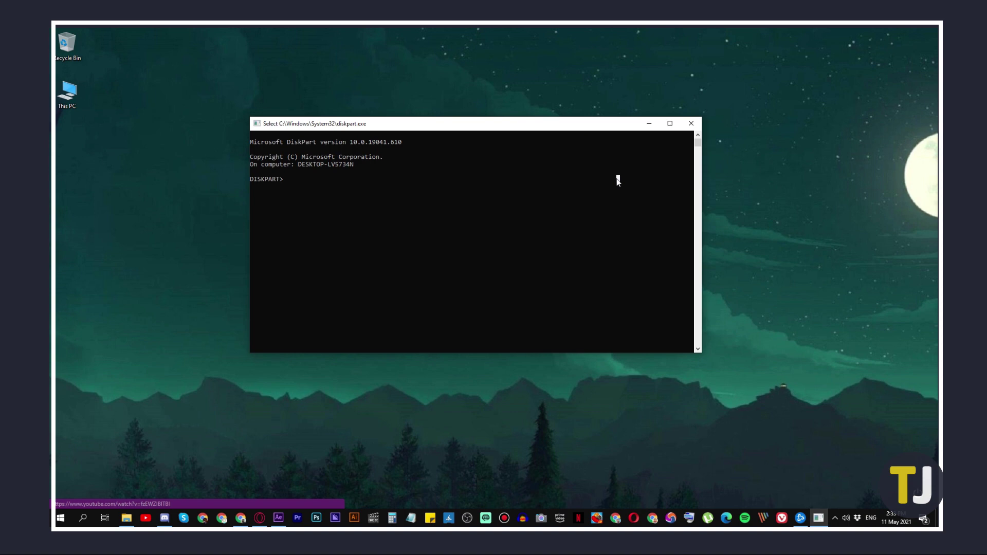
Check the automount status, then run 'automount enable' to turn on automatic mounting.
type("auto")
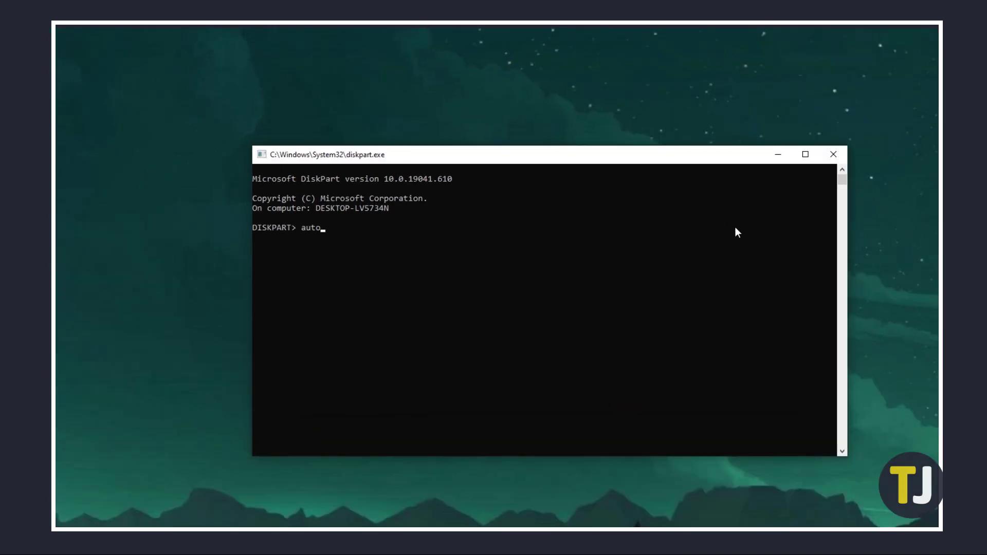
type("mount")
key("Return")
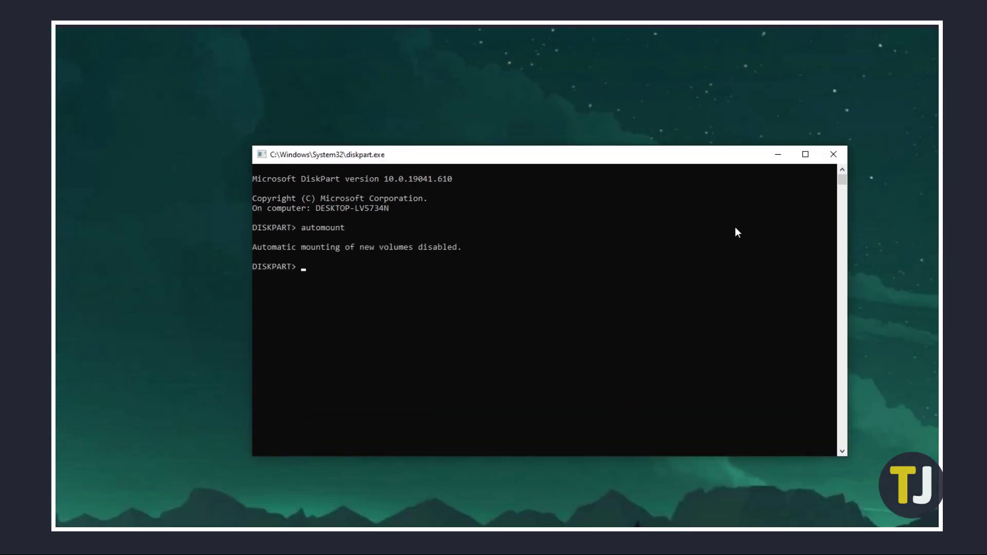
type("automount enable")
key("Return")
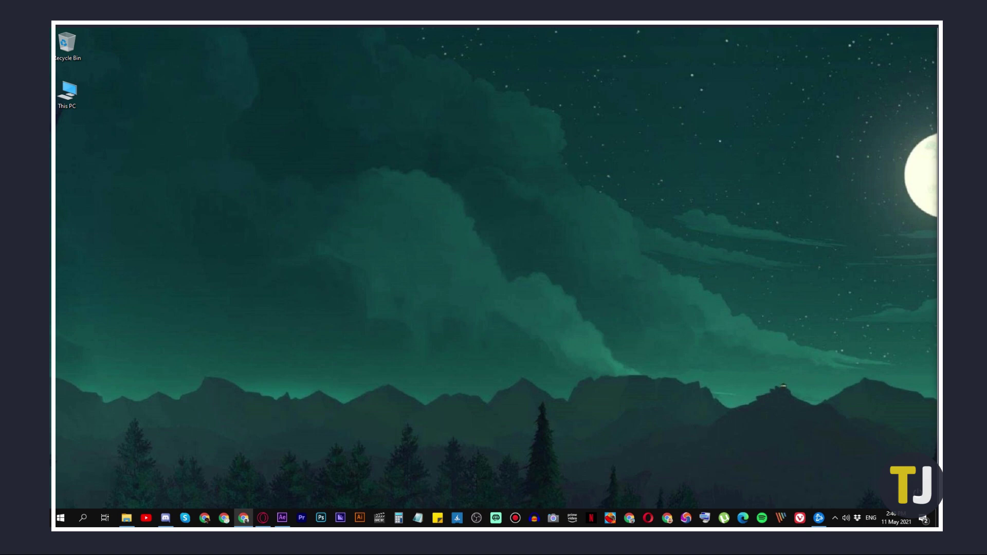
In Disk Management, add drive letter E to the 953.87 GB Disk 0 partition.
right_click(60, 518)
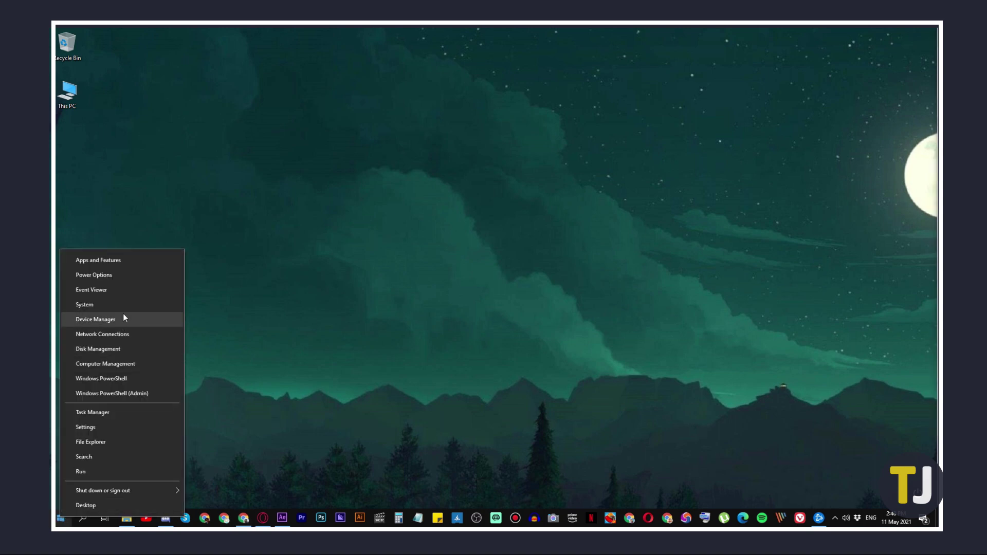
left_click(122, 349)
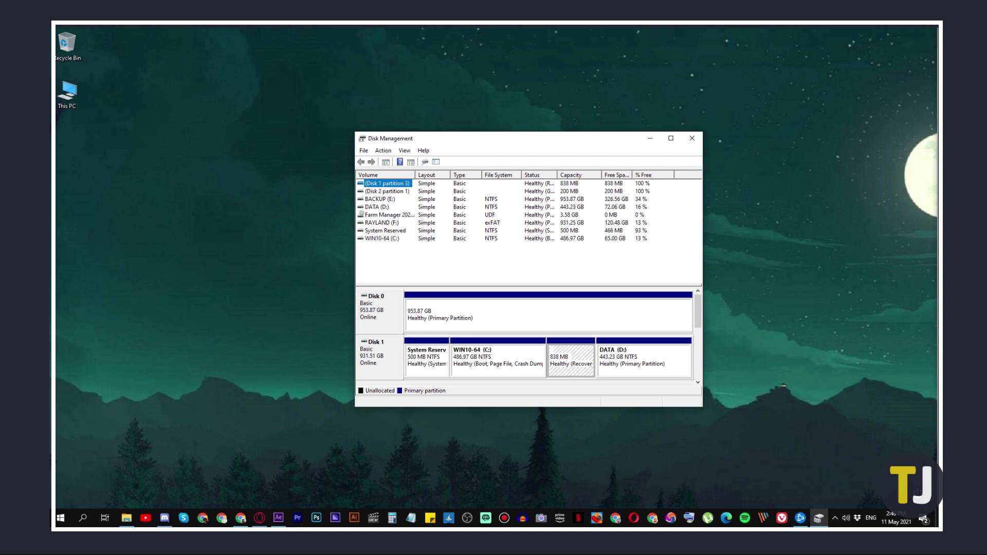
right_click(486, 311)
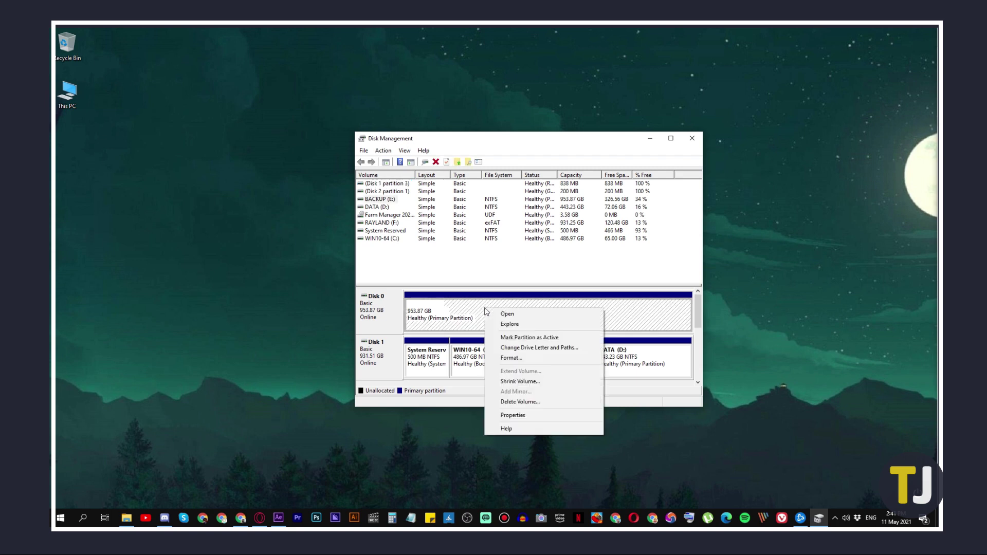
left_click(521, 348)
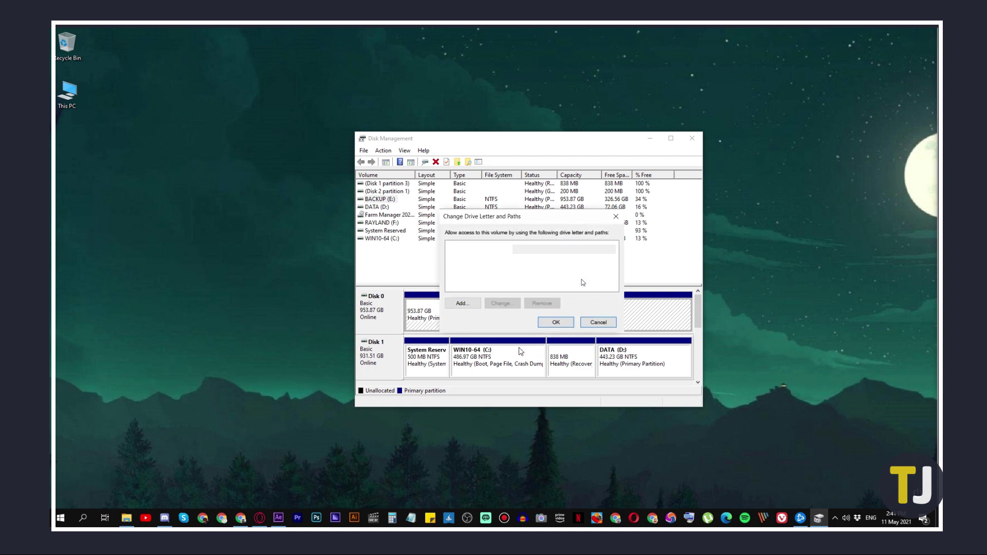
left_click(473, 304)
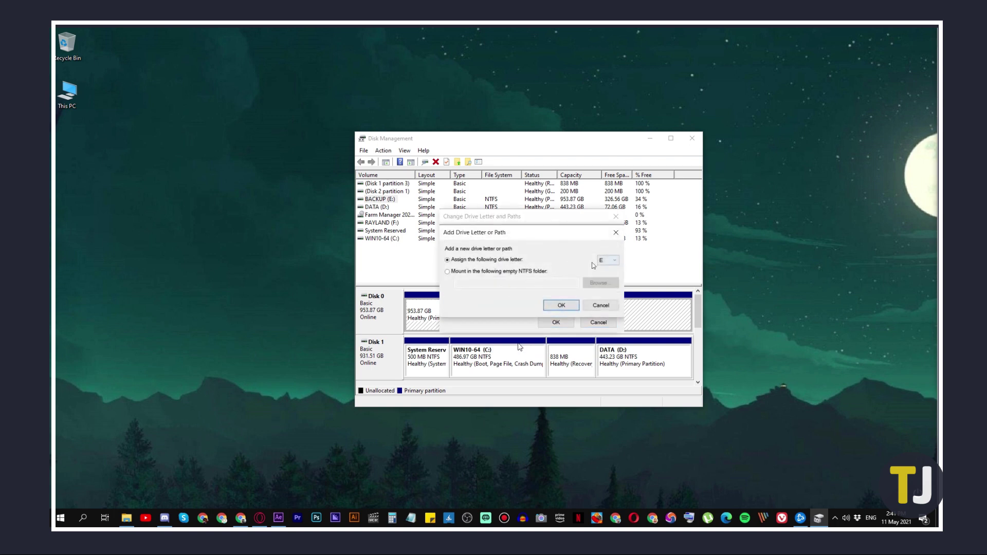
left_click(607, 265)
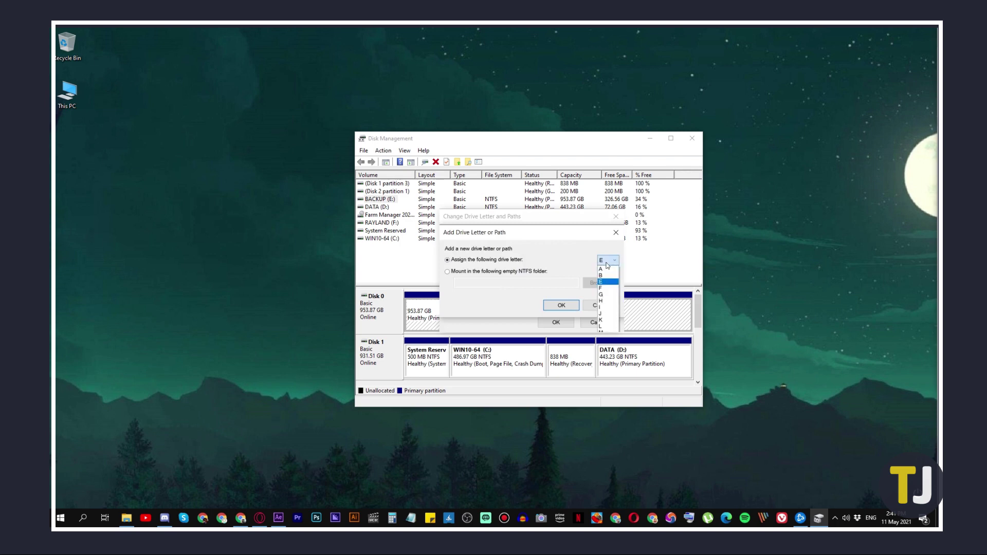
left_click(605, 269)
left_click(563, 305)
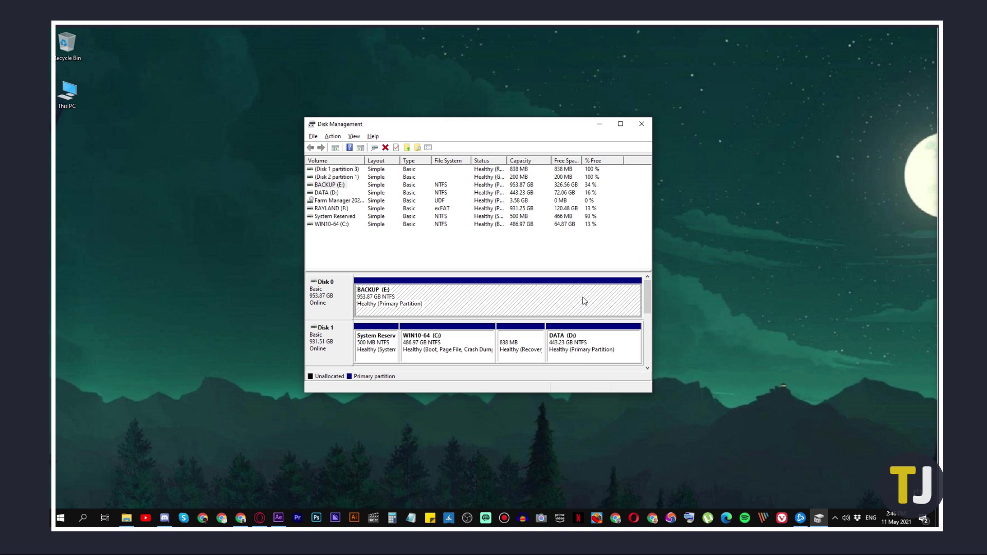
Run Scan drive from the Tools tab of BACKUP (E:) Properties to check for errors.
right_click(555, 304)
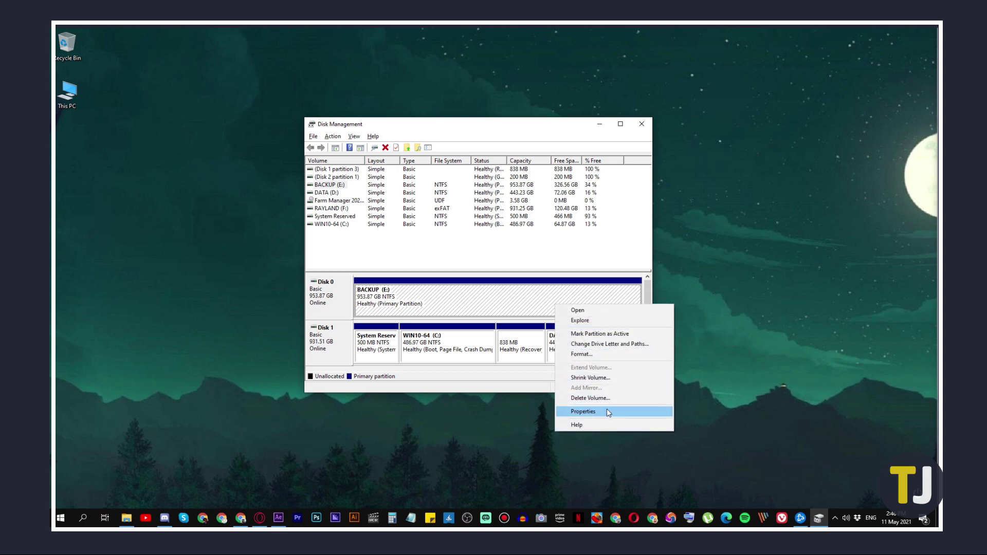
left_click(583, 412)
left_click(475, 162)
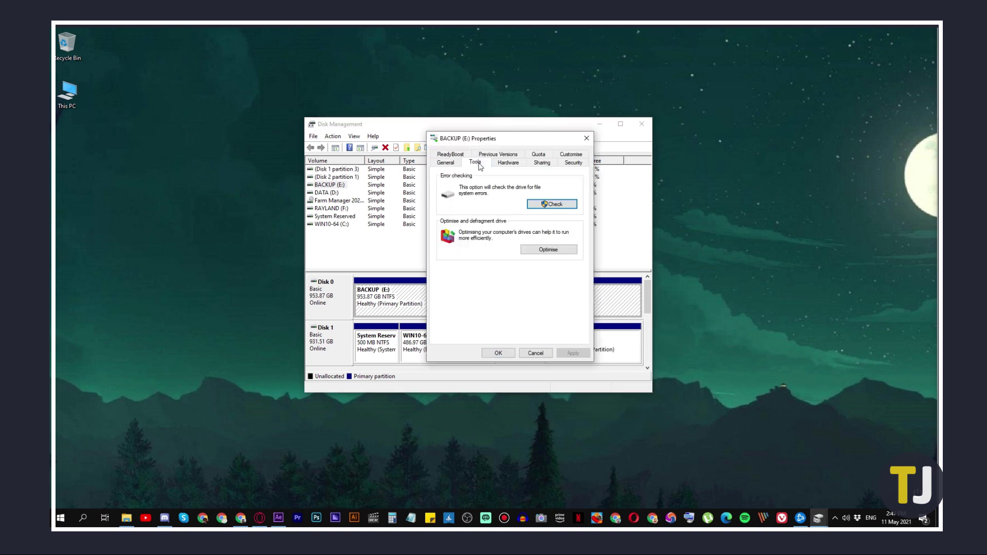
left_click(558, 206)
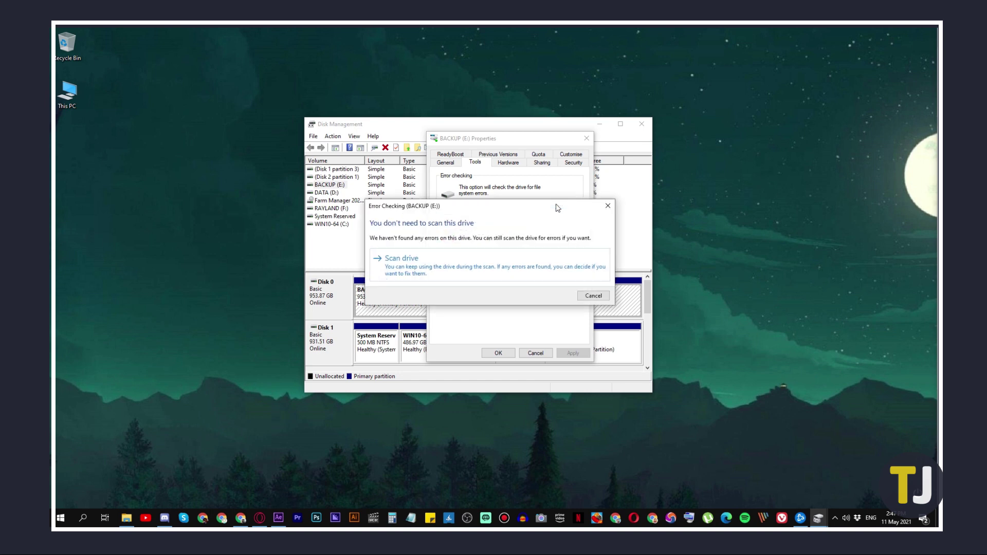
left_click(502, 267)
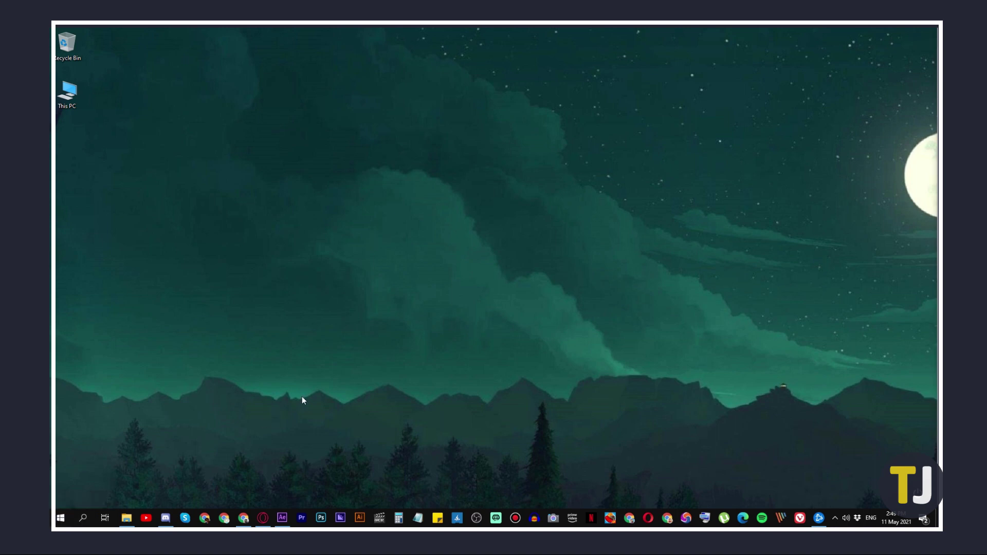
Start DiskPart and run 'list volume' to show all volumes.
key("super")
type("diskpart")
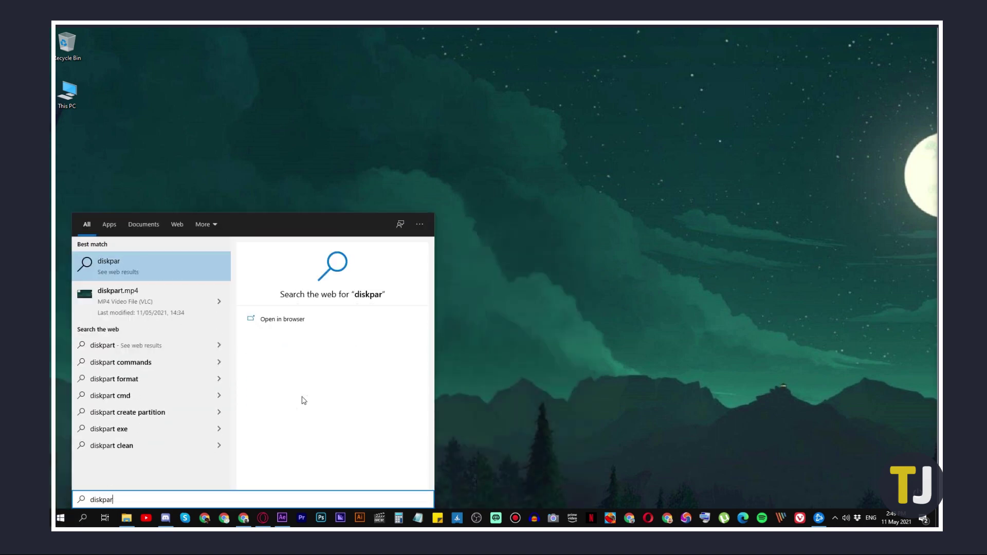
left_click(312, 359)
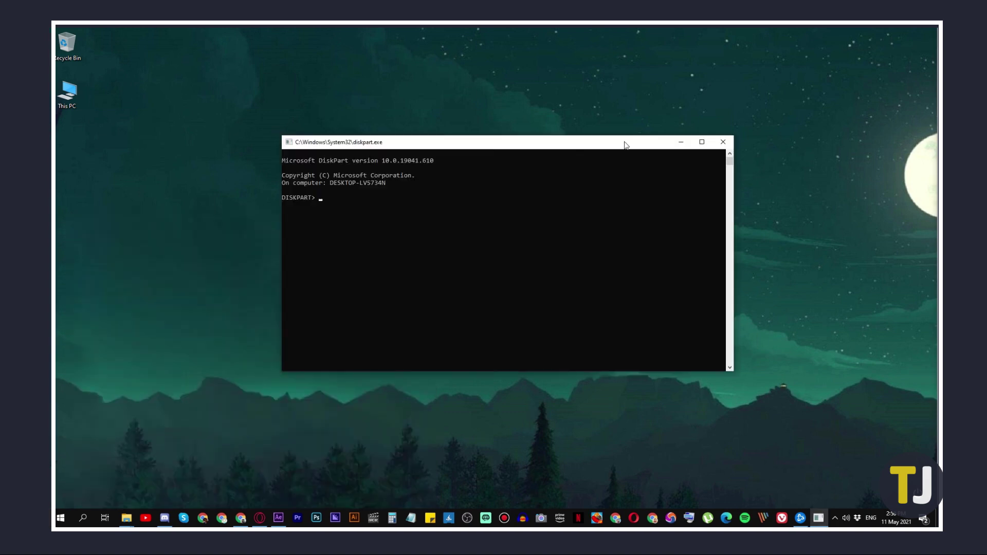
type("list vol")
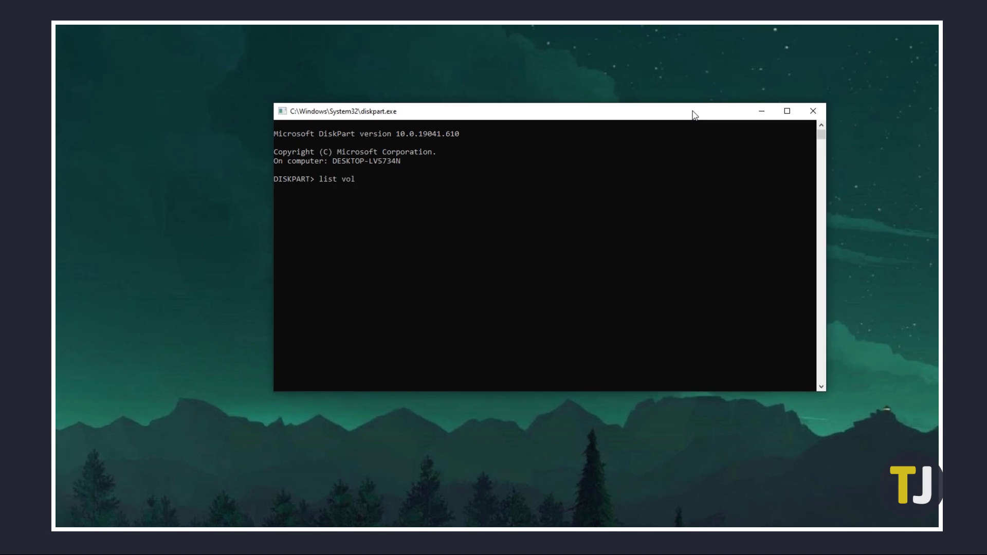
type("ume")
key("Return")
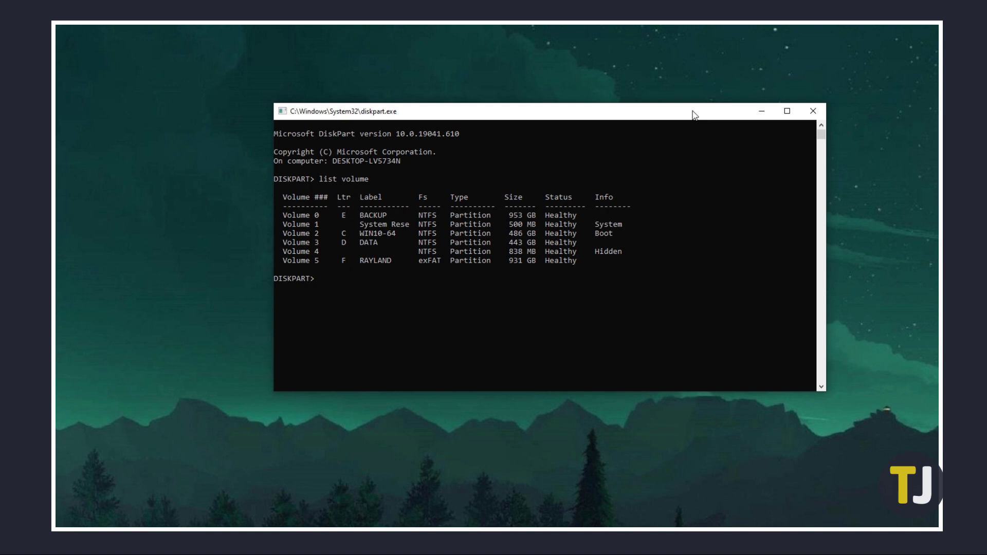
Select volume 0 (BACKUP, E) and display its attributes with 'attributes volume'.
type("select volume 0")
key("Return")
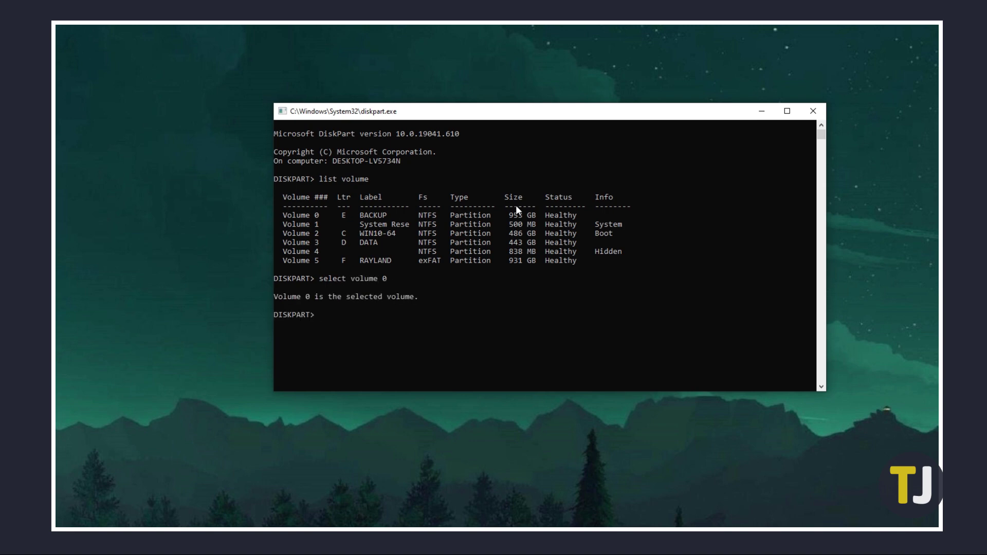
type("attributes volume")
key("Return")
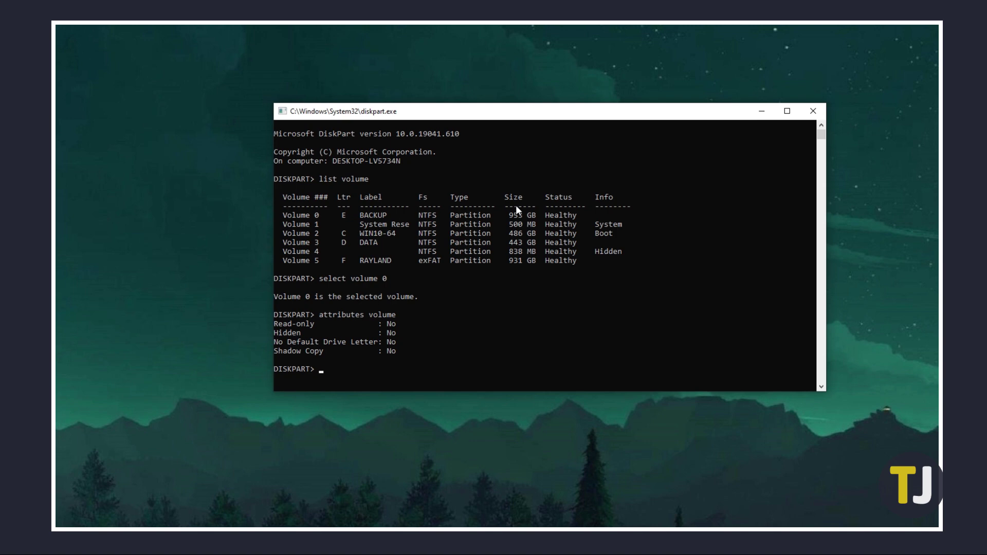